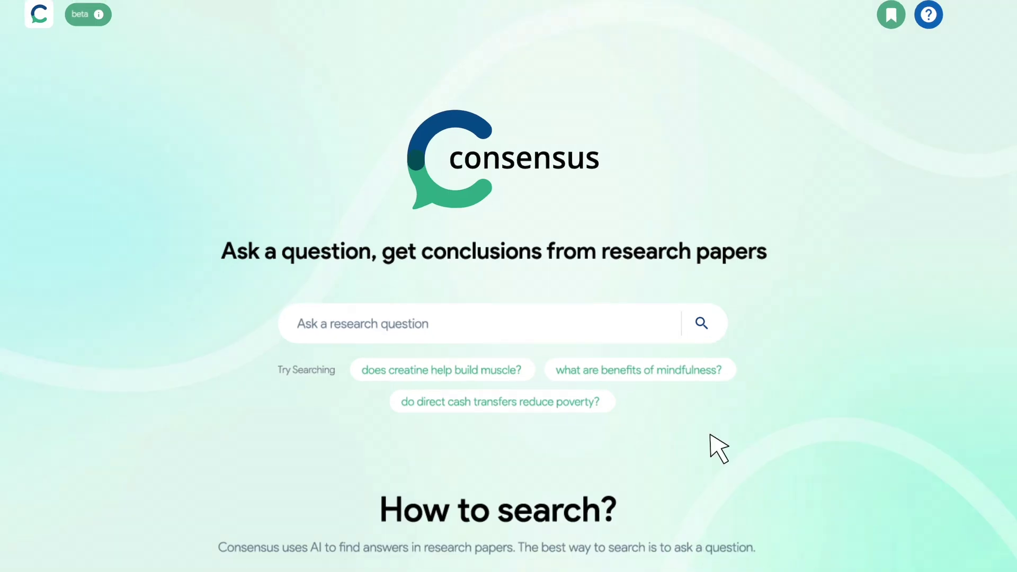
# Search for "Does creatine improve cognition?" and turn on Synthesize for the results
pyautogui.click(421, 333)
pyautogui.write('Does creatine improve cognition?')
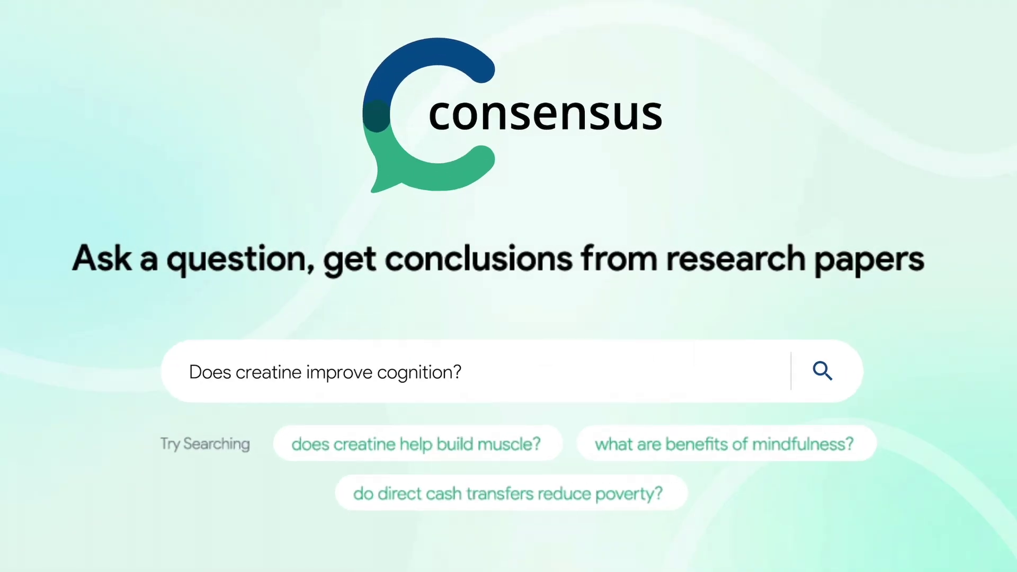
pyautogui.click(820, 369)
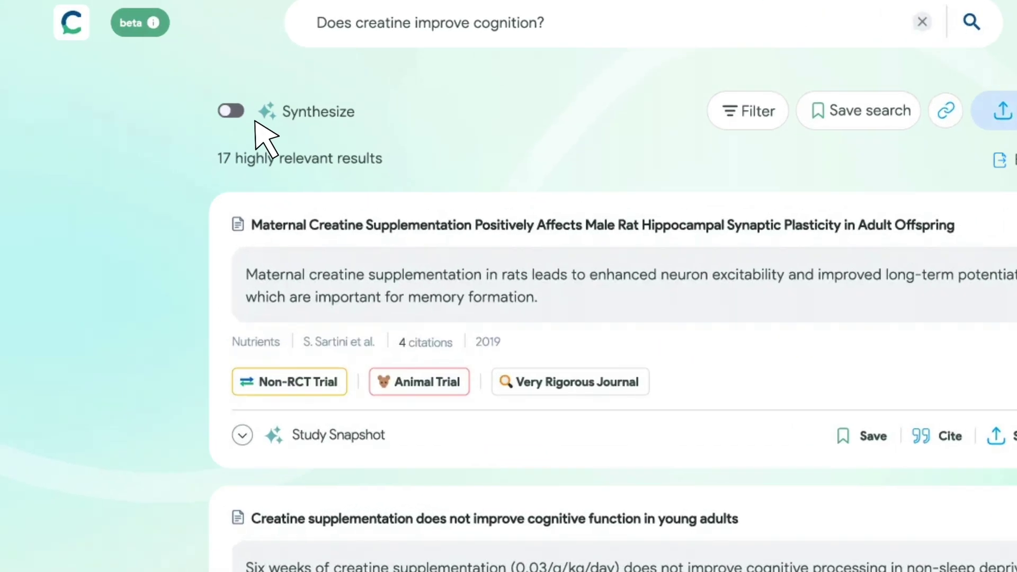
pyautogui.click(174, 86)
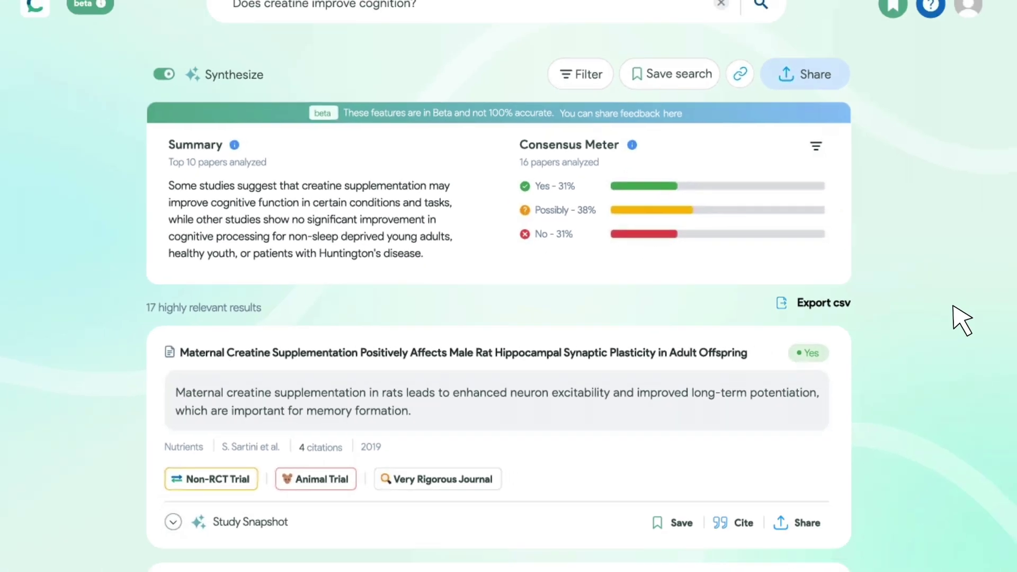
pyautogui.scroll(-15, 937, 312)
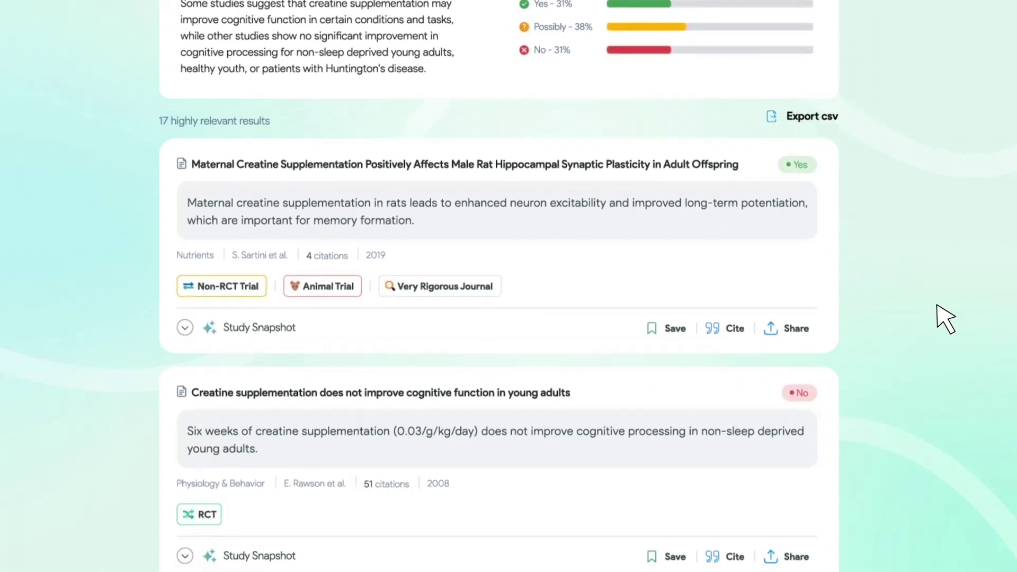
pyautogui.scroll(-2, 938, 305)
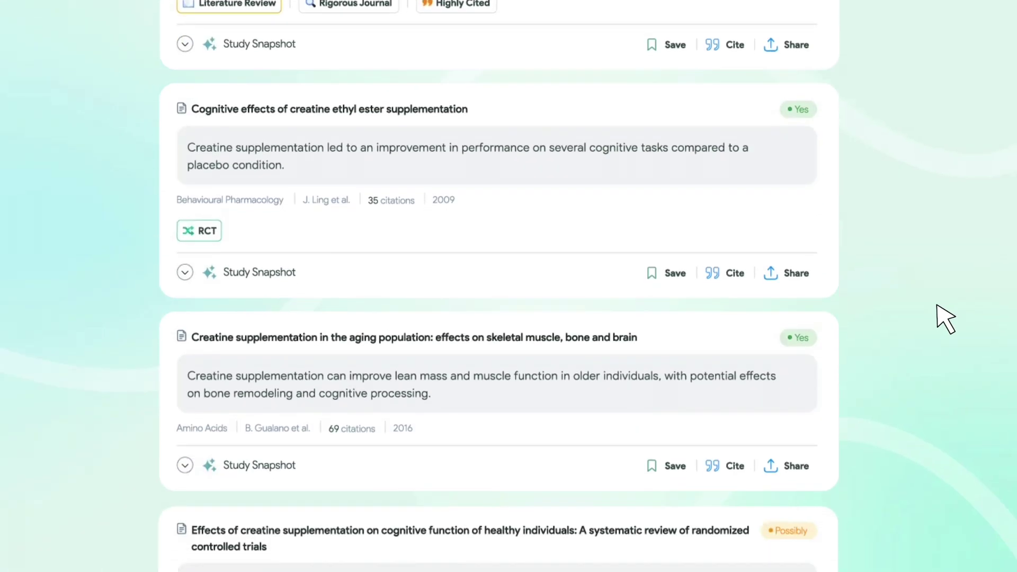
pyautogui.scroll(5, 945, 318)
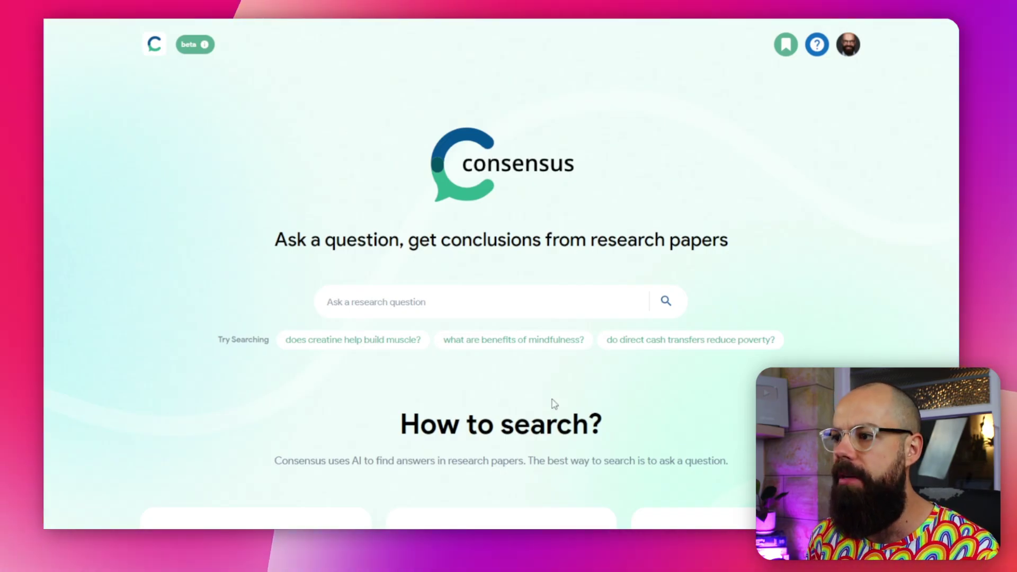
# Run the suggested search "What causes spine shrinkage?" and highlight the whole Summary text
pyautogui.click(360, 302)
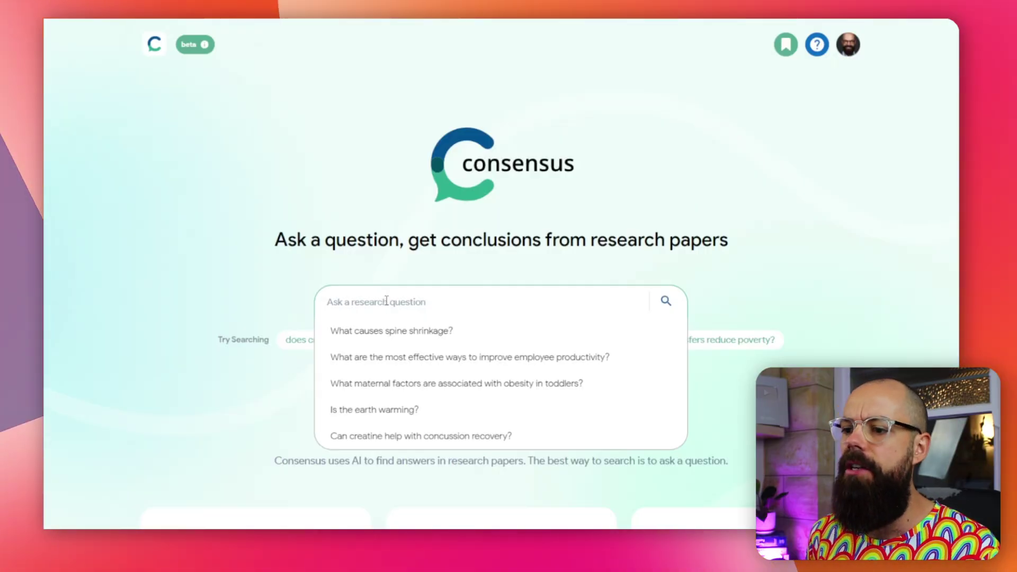
pyautogui.click(404, 332)
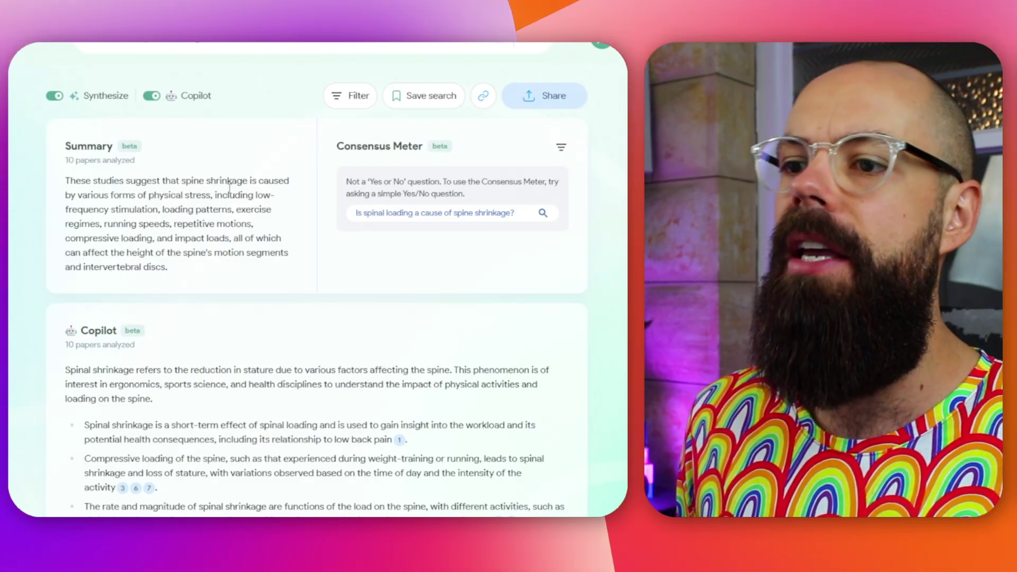
pyautogui.moveTo(102, 168)
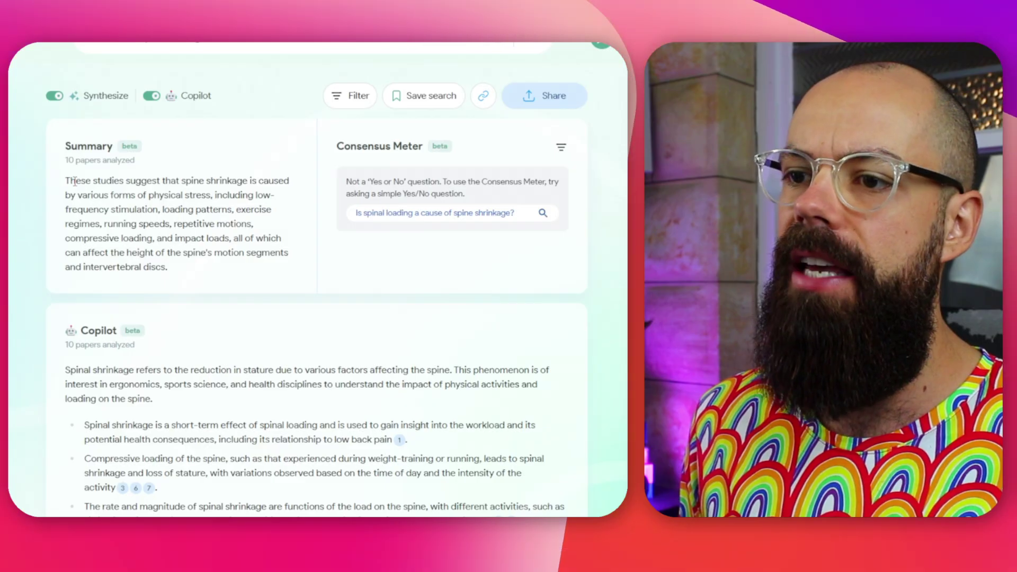
pyautogui.moveTo(67, 180); pyautogui.dragTo(178, 267)
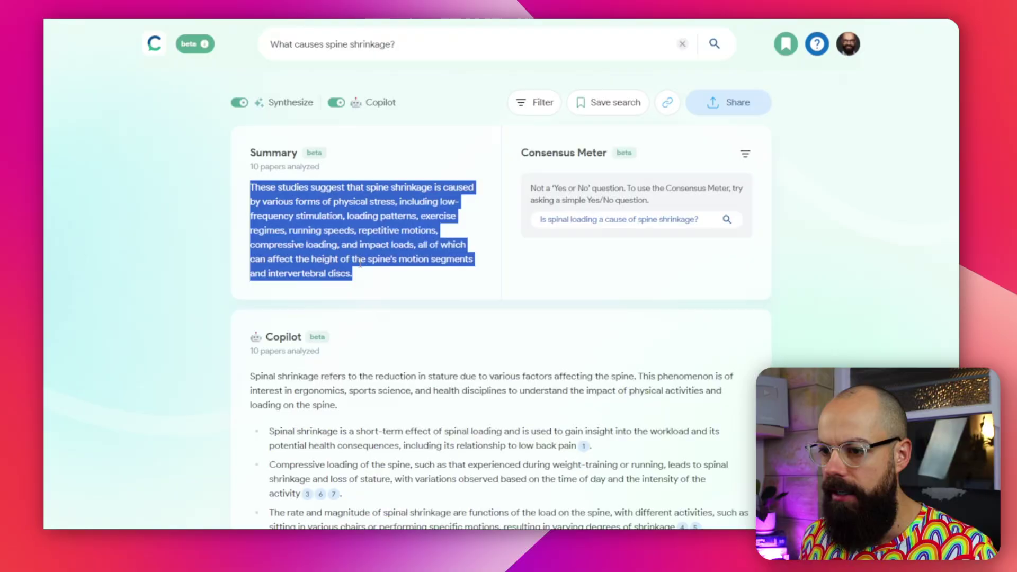
# Read through the Copilot answer on spine shrinkage, highlighting its introductory paragraph, and continue to the list of source papers
pyautogui.scroll(-3, 360, 261)
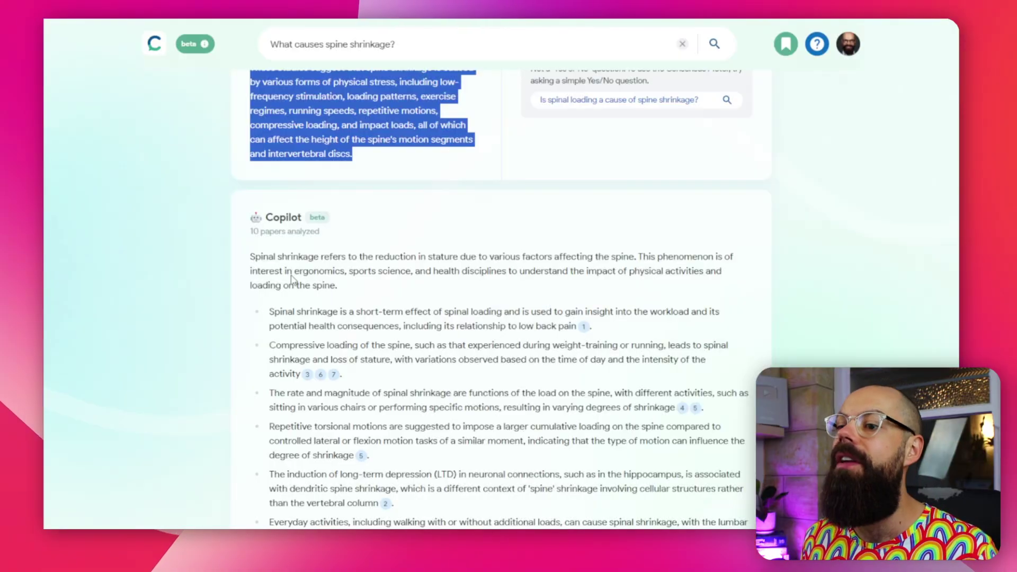
pyautogui.scroll(-1, 292, 278)
pyautogui.moveTo(255, 197); pyautogui.dragTo(434, 230)
pyautogui.scroll(-1, 392, 268)
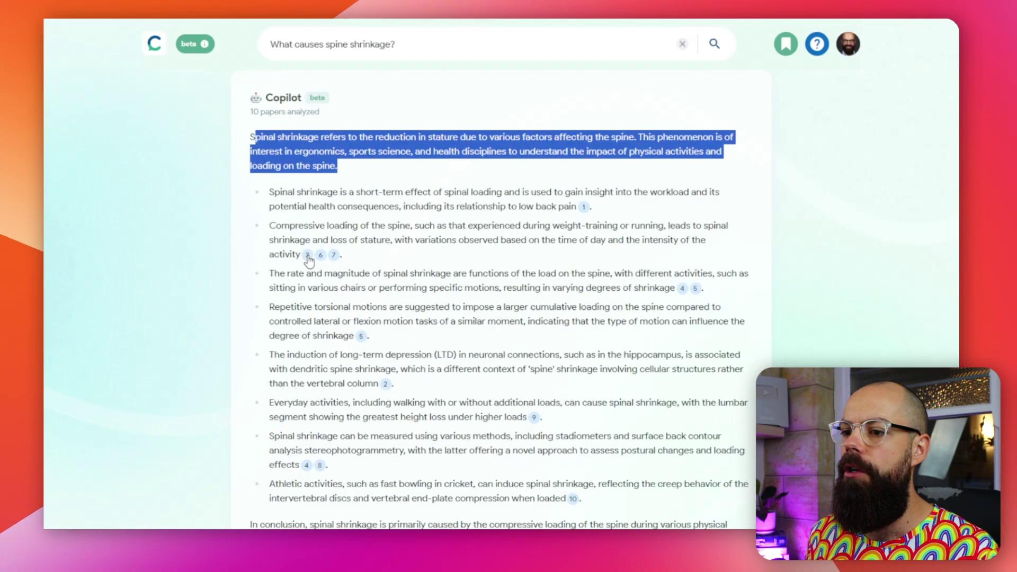
pyautogui.scroll(-2, 676, 275)
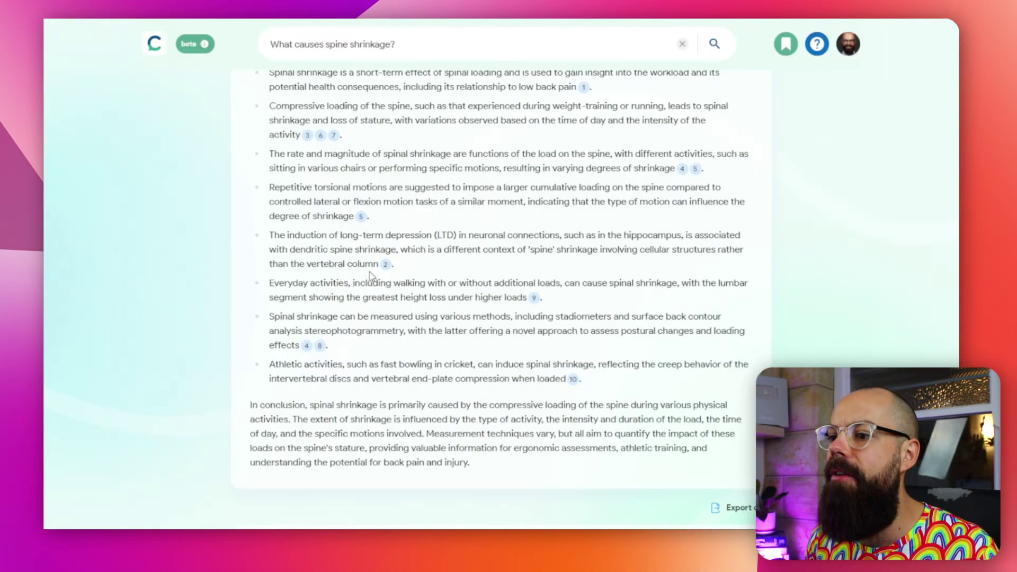
pyautogui.scroll(-5, 370, 276)
pyautogui.scroll(-1, 369, 276)
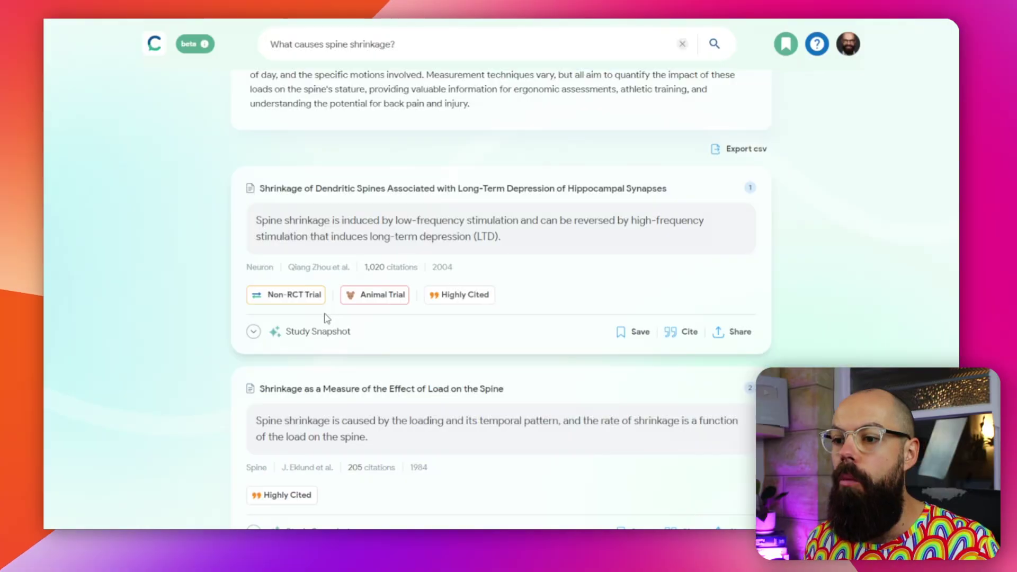
# Examine the study-type and citation labels on the papers about spine shrinkage, such as Non-RCT Trial and Highly Cited
pyautogui.moveTo(304, 286)
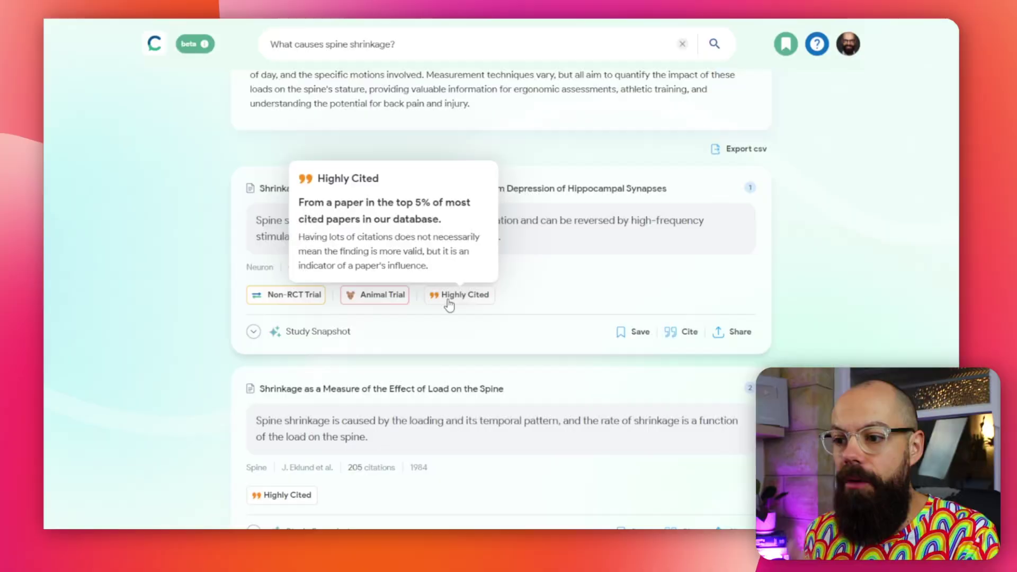
pyautogui.scroll(-8, 466, 391)
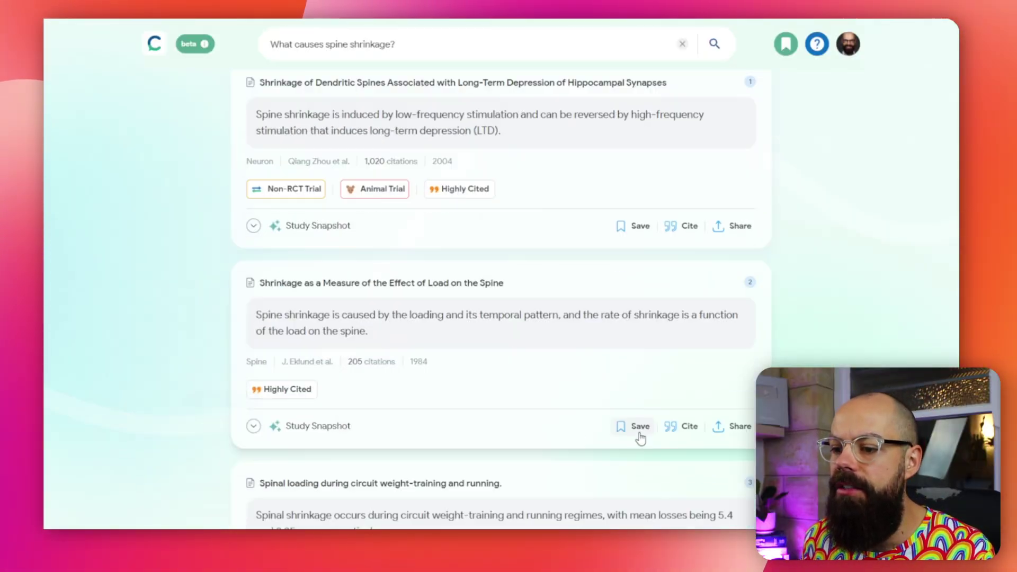
pyautogui.moveTo(286, 287)
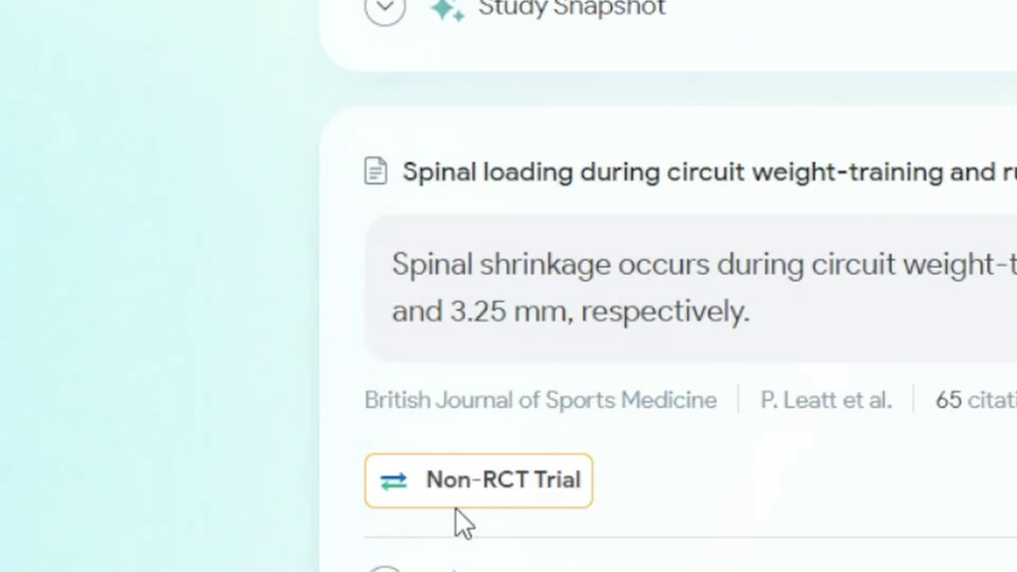
pyautogui.moveTo(492, 501)
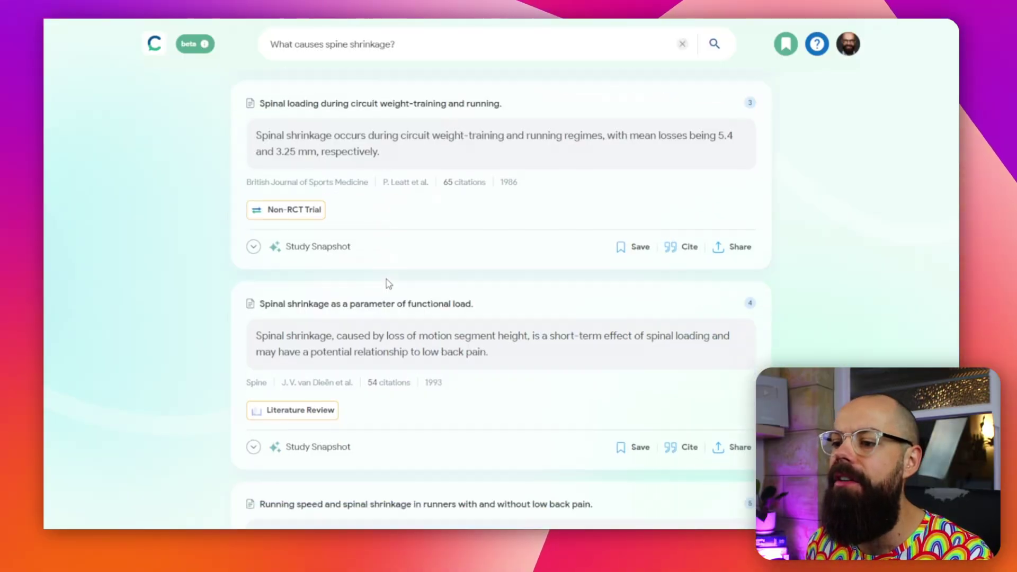
pyautogui.scroll(-15, 386, 283)
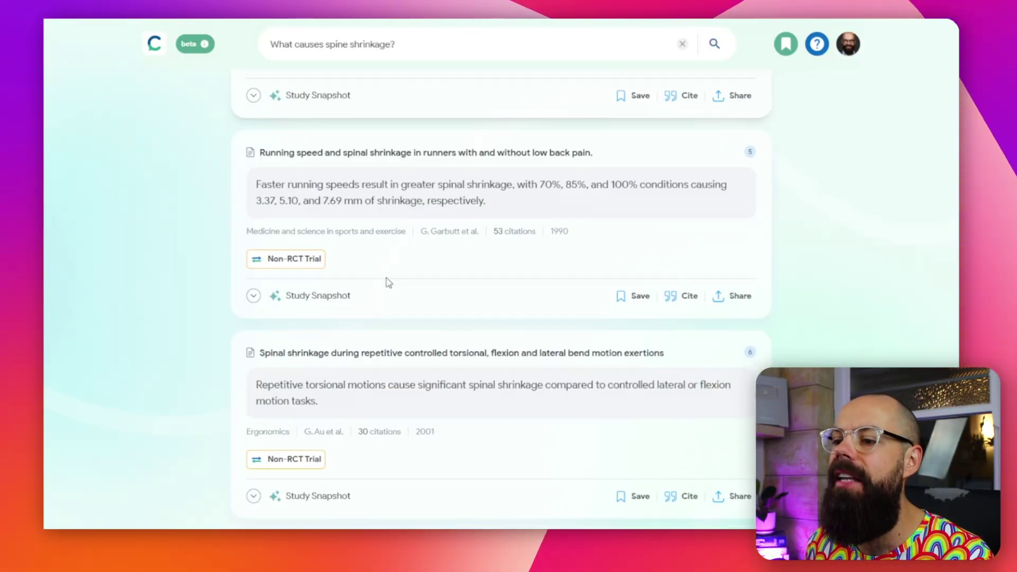
# Turn on both Synthesize and Copilot for the spine shrinkage search
pyautogui.scroll(15, 386, 284)
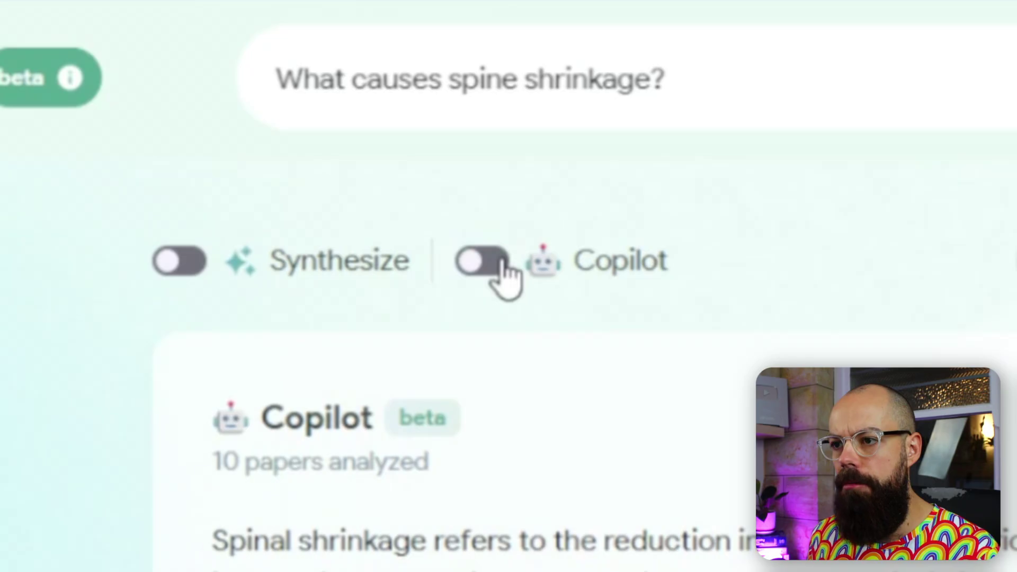
pyautogui.click(179, 260)
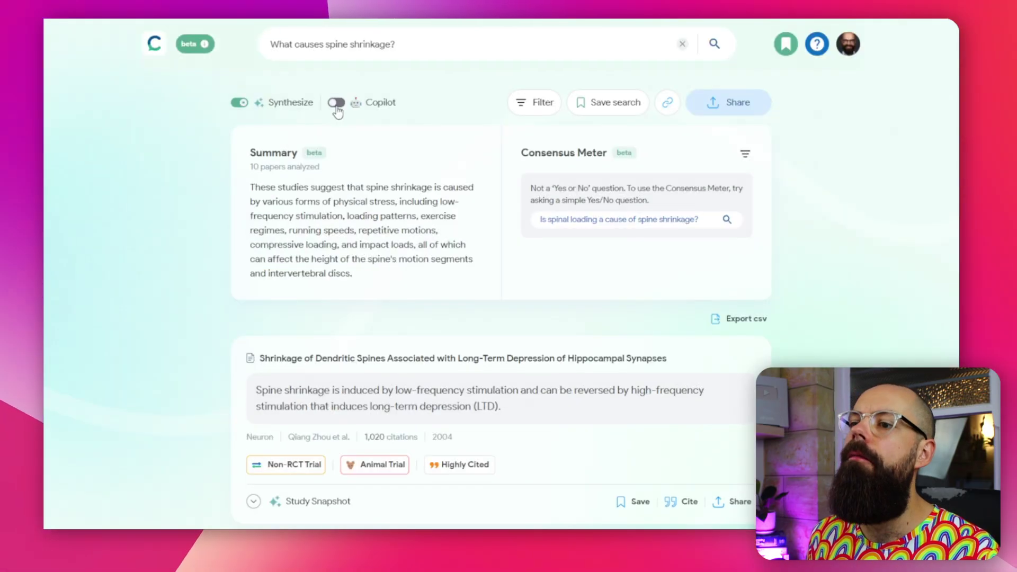
pyautogui.click(482, 260)
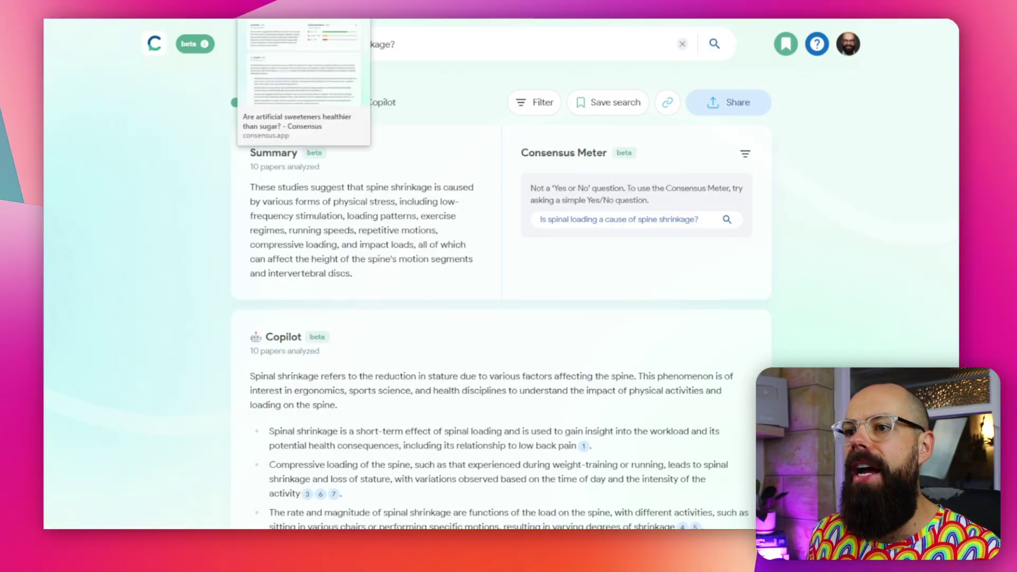
# Switch to the search "Are artificial sweeteners healthier than sugar?" and open citation 1 in Copilot's opening paragraph
pyautogui.click(303, 16)
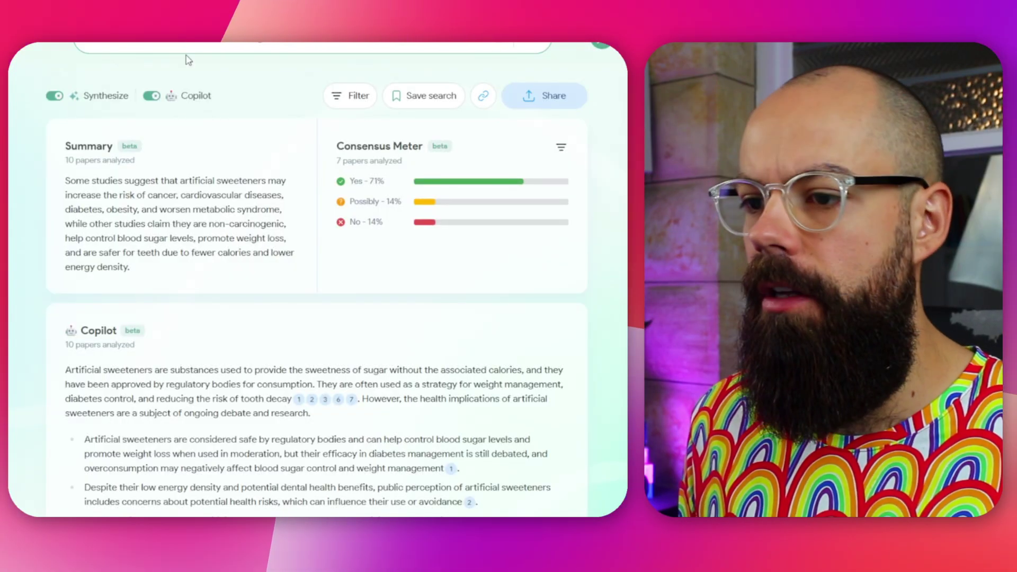
pyautogui.scroll(-5, 82, 318)
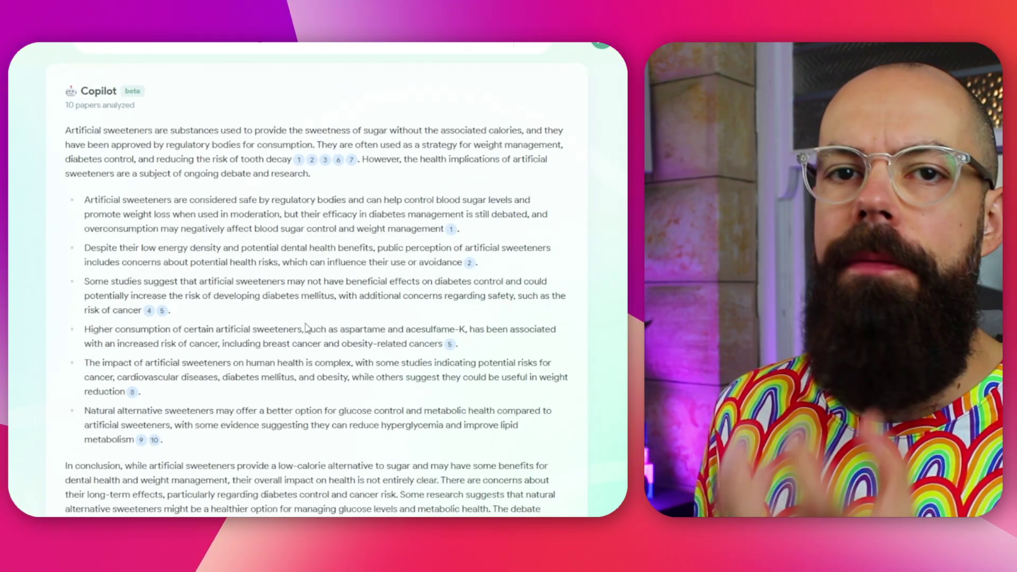
pyautogui.click(299, 160)
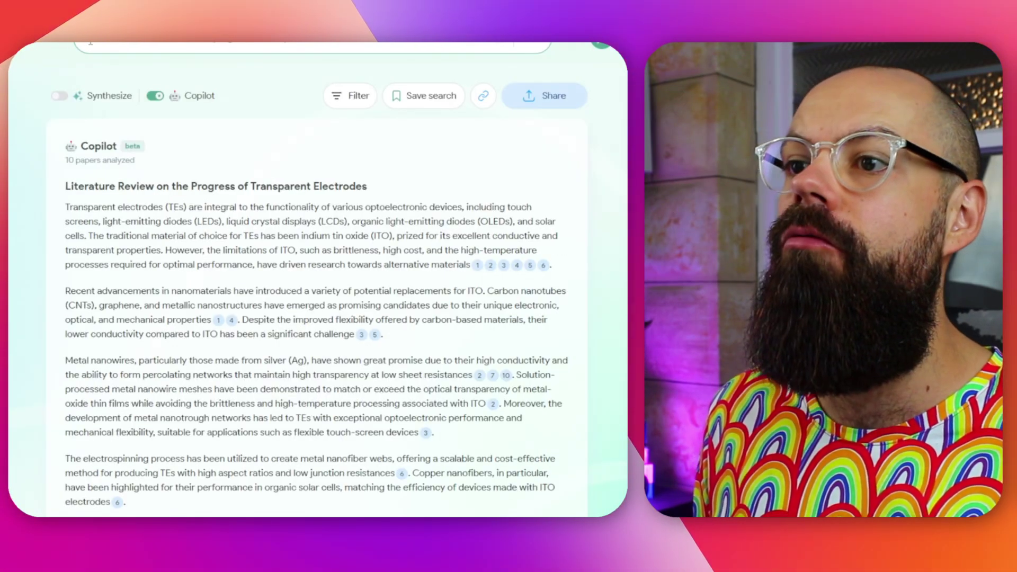
# Highlight the prompt "write a literature review on the progress of transparent electrodes" and read through Copilot's review
pyautogui.moveTo(91, 42); pyautogui.dragTo(133, 32)
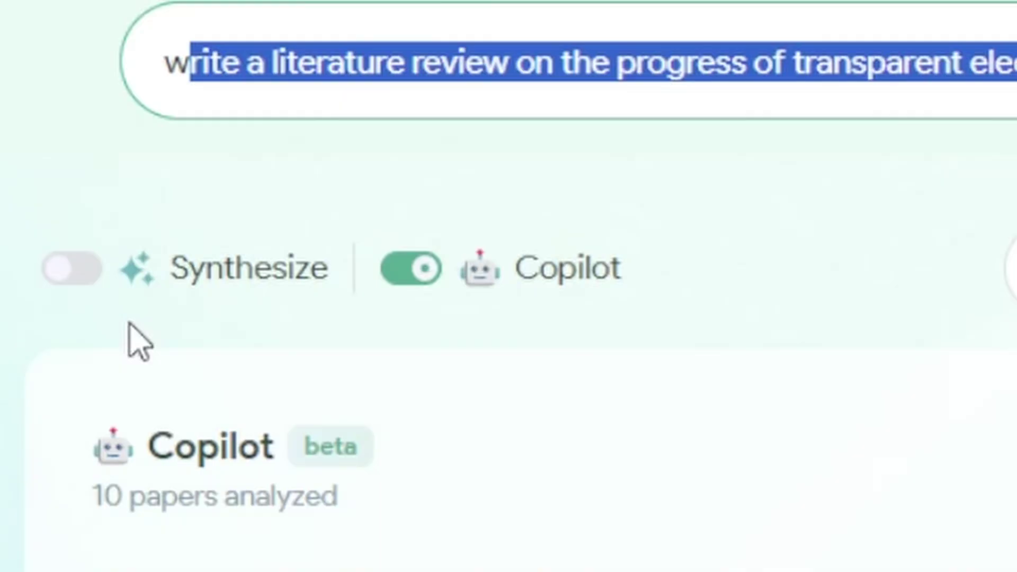
pyautogui.moveTo(119, 273)
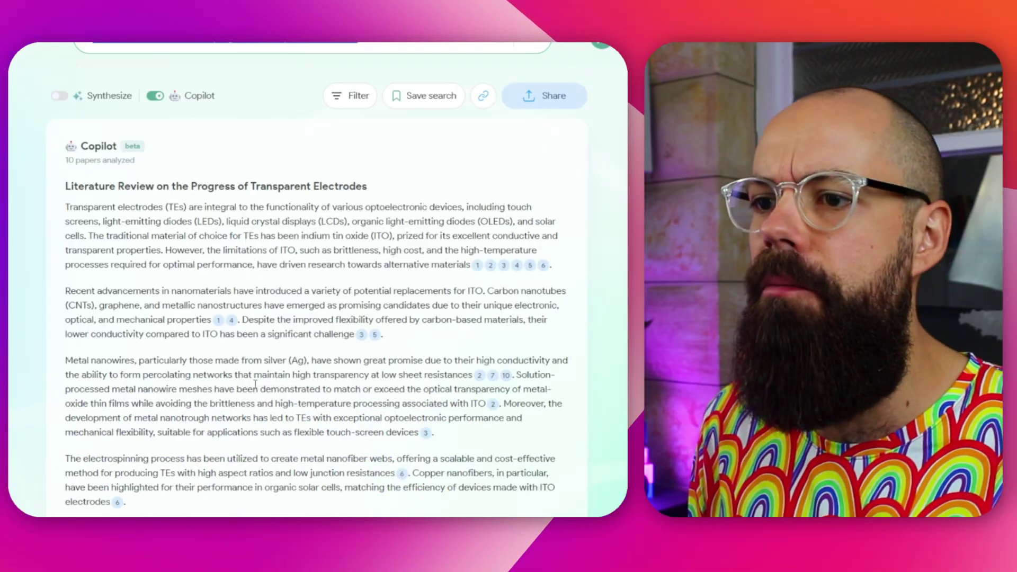
pyautogui.scroll(-7, 130, 211)
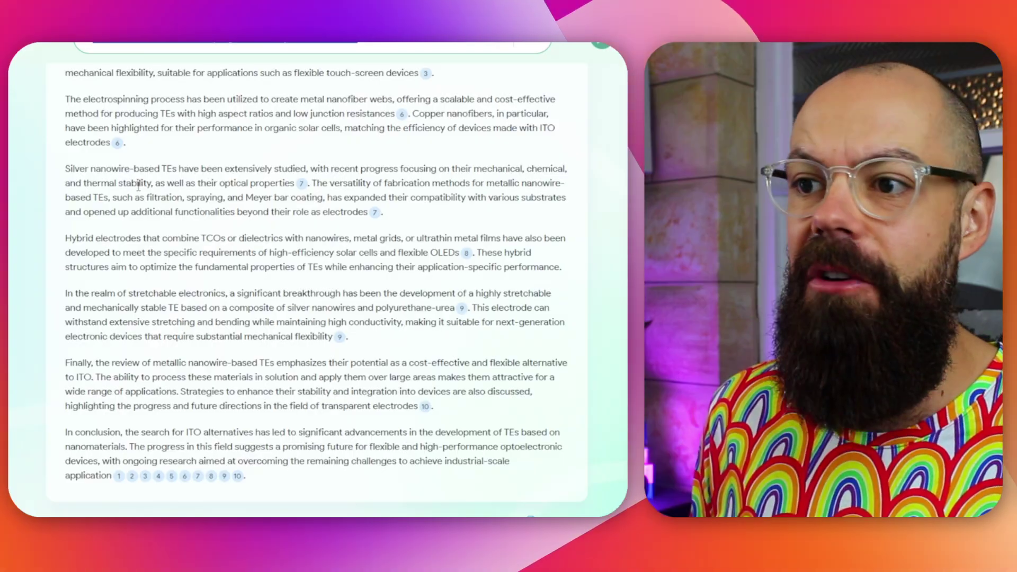
pyautogui.scroll(3, 139, 189)
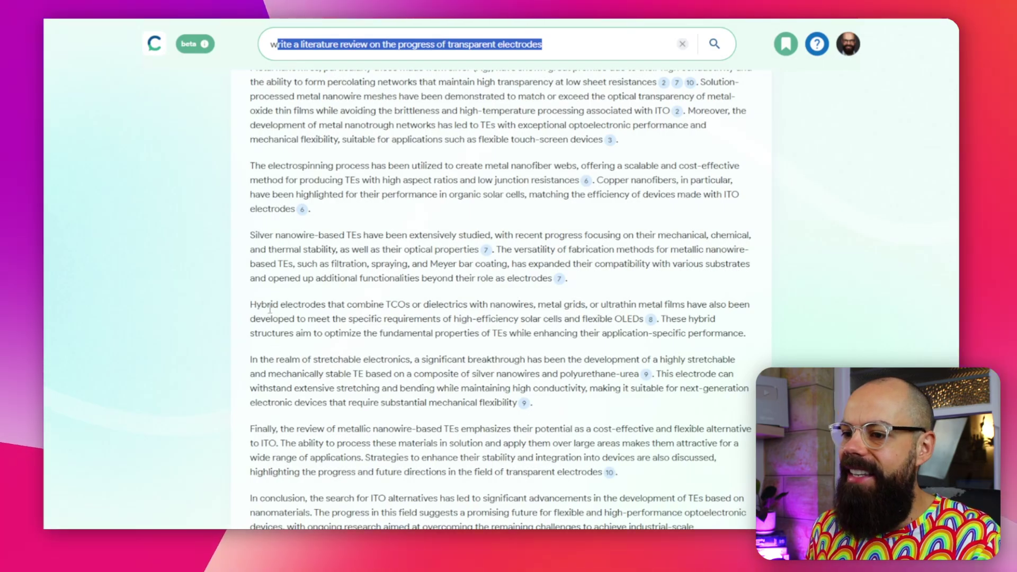
pyautogui.scroll(3, 270, 310)
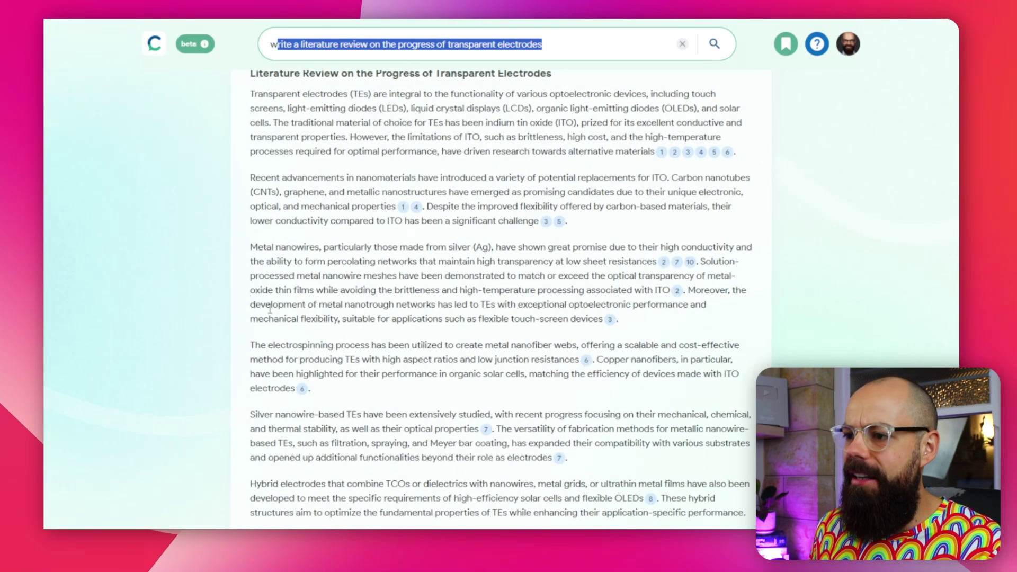
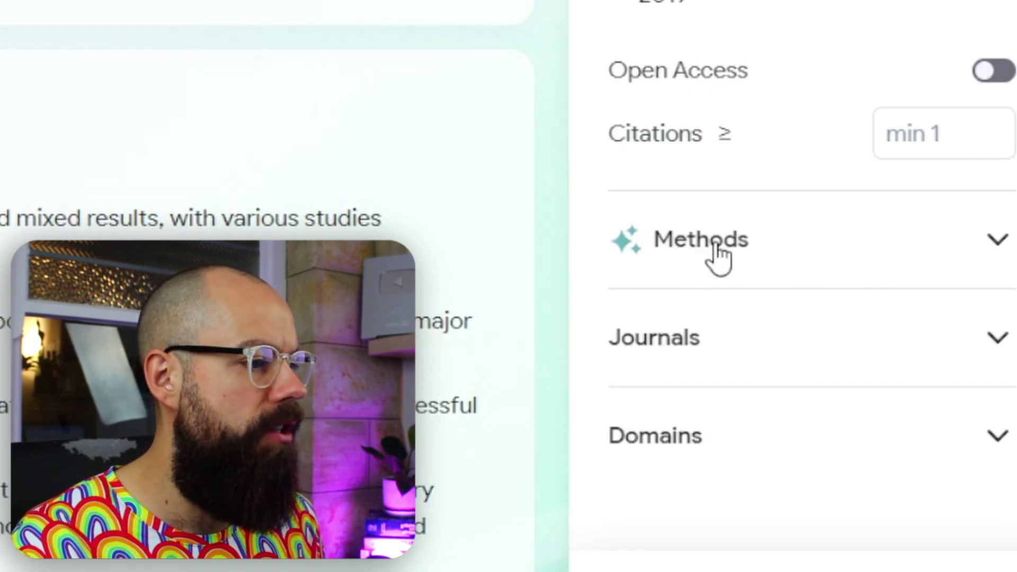
# Filter the results by study methods to controlled human studies with a sample size of at least 50
pyautogui.click(998, 241)
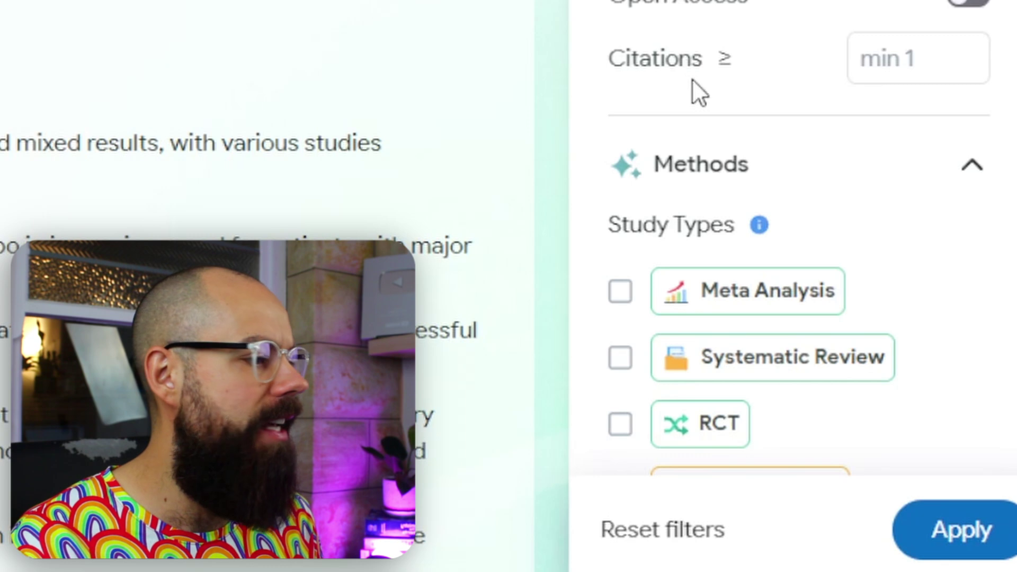
pyautogui.scroll(-5, 692, 79)
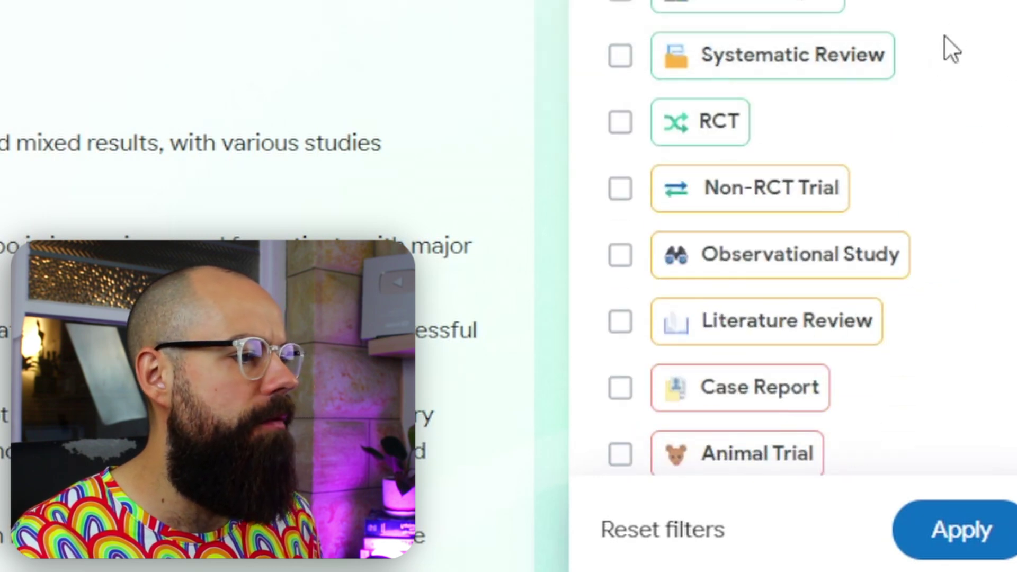
pyautogui.scroll(-5, 944, 37)
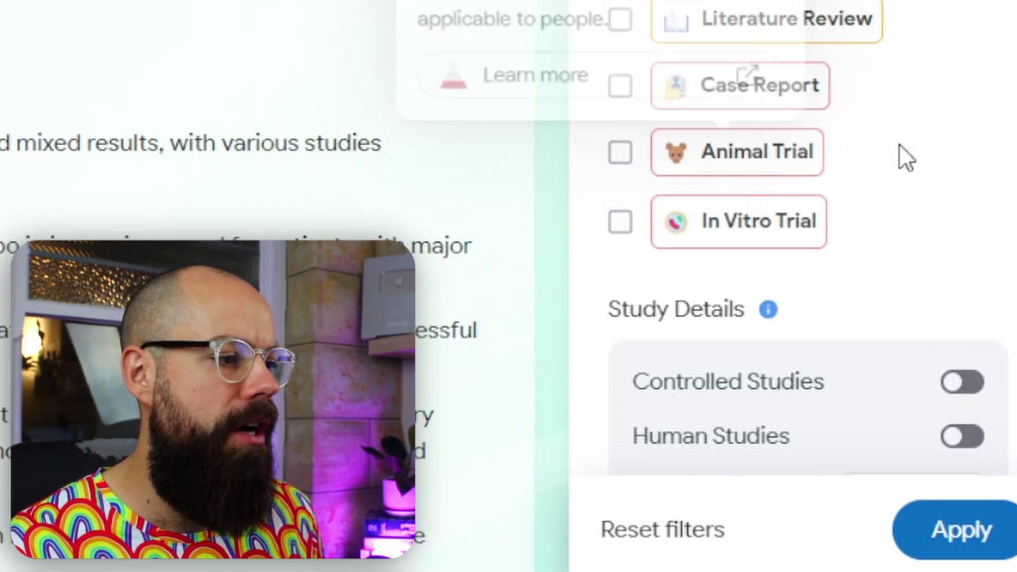
pyautogui.scroll(-6, 919, 32)
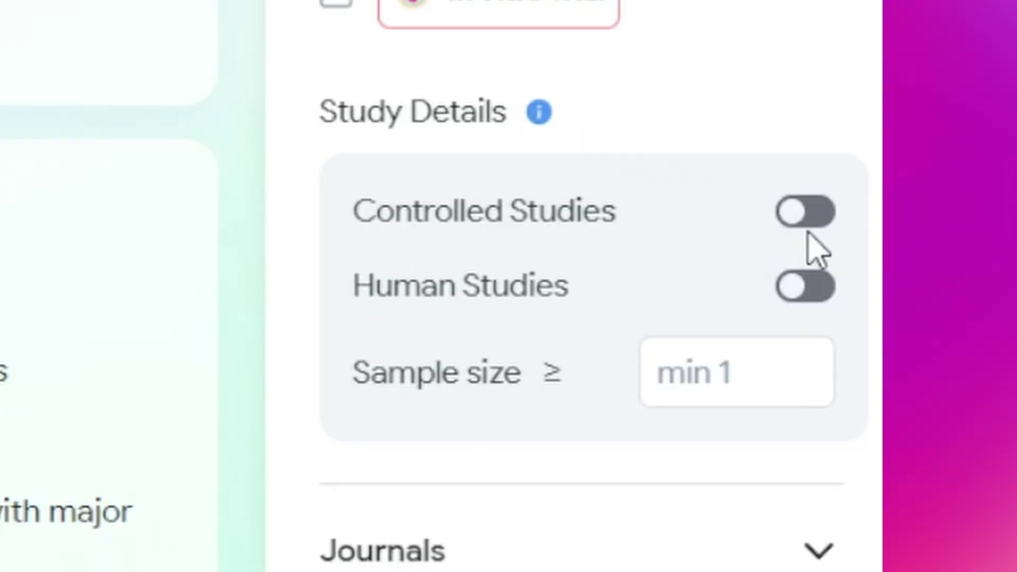
pyautogui.click(810, 211)
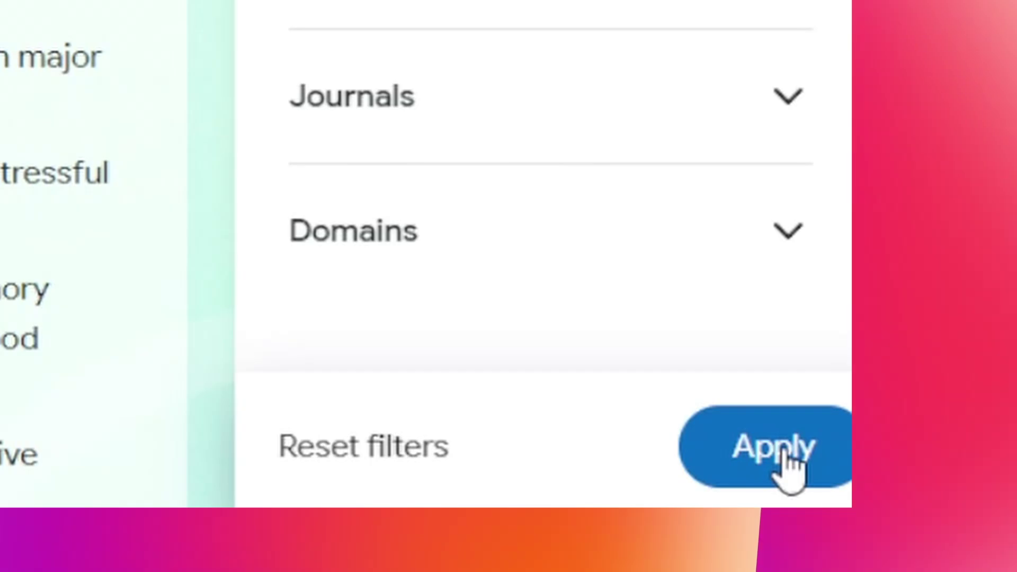
pyautogui.click(775, 448)
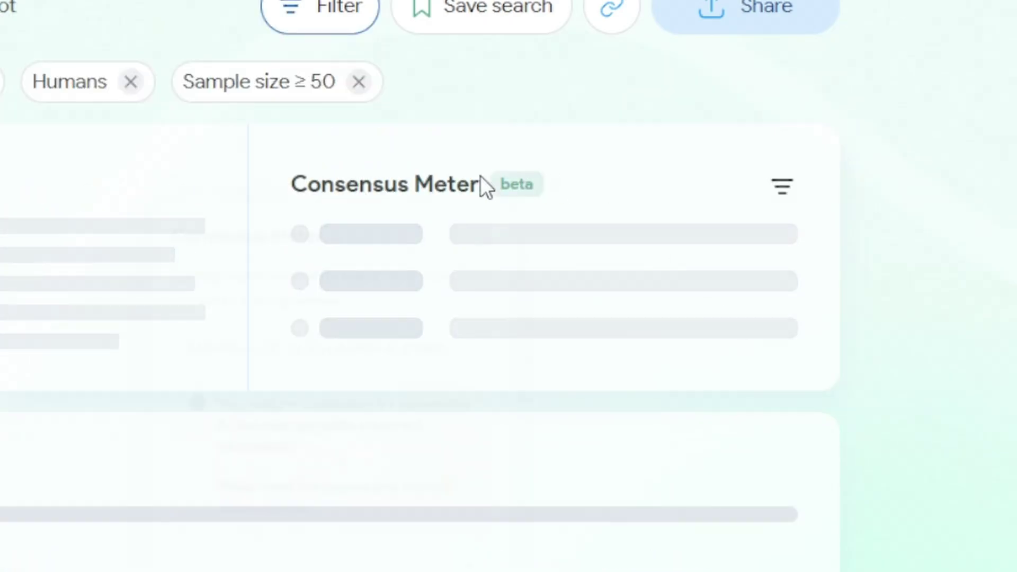